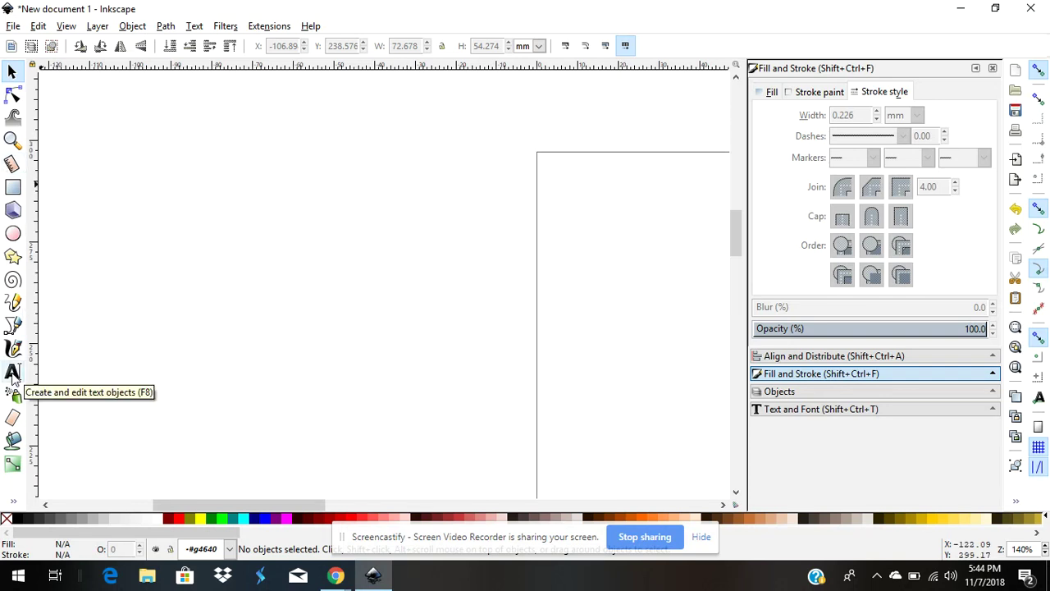
Create a text object on the canvas reading 'Fisher', fixing a typo along the way.
left_click(12, 374)
left_click(150, 238)
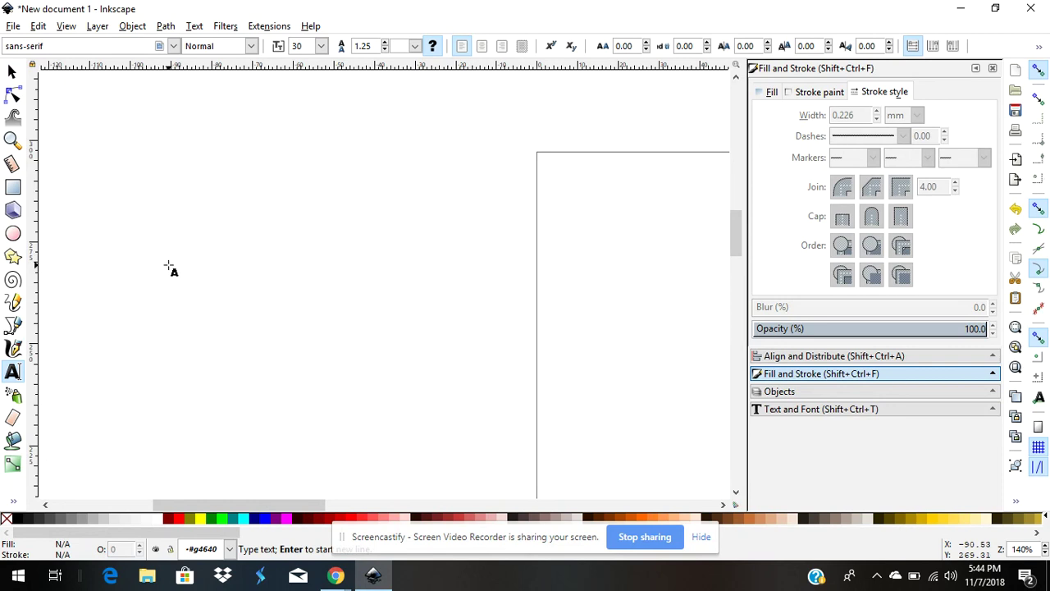
type("F")
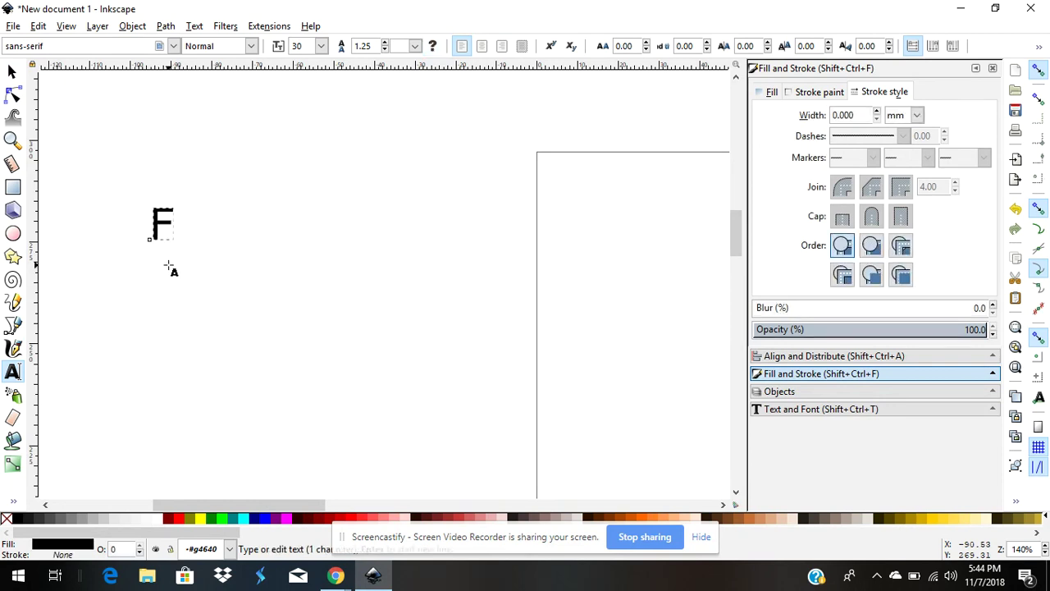
type("ishe")
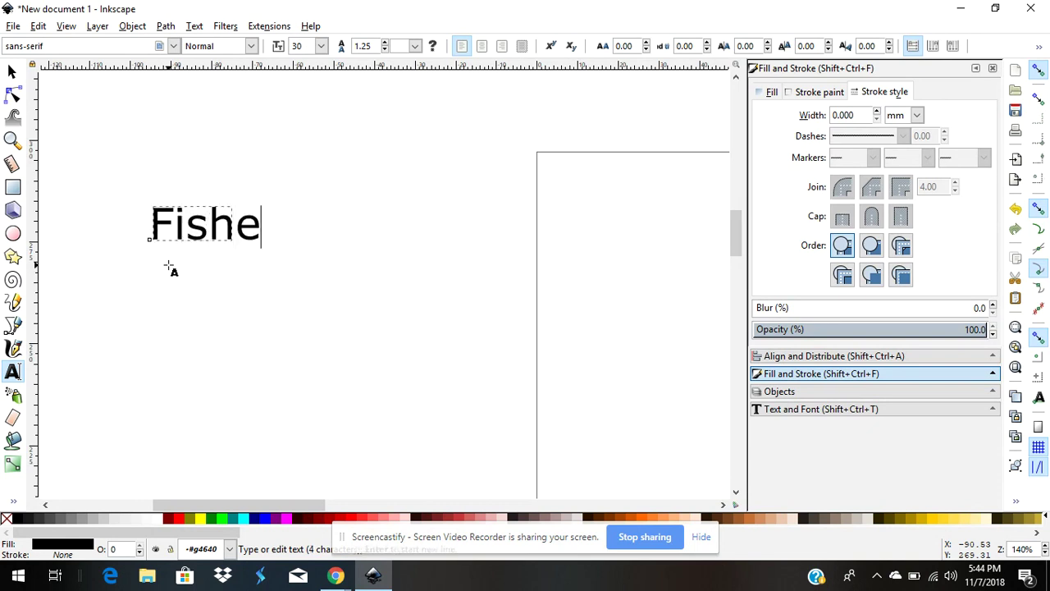
type("r")
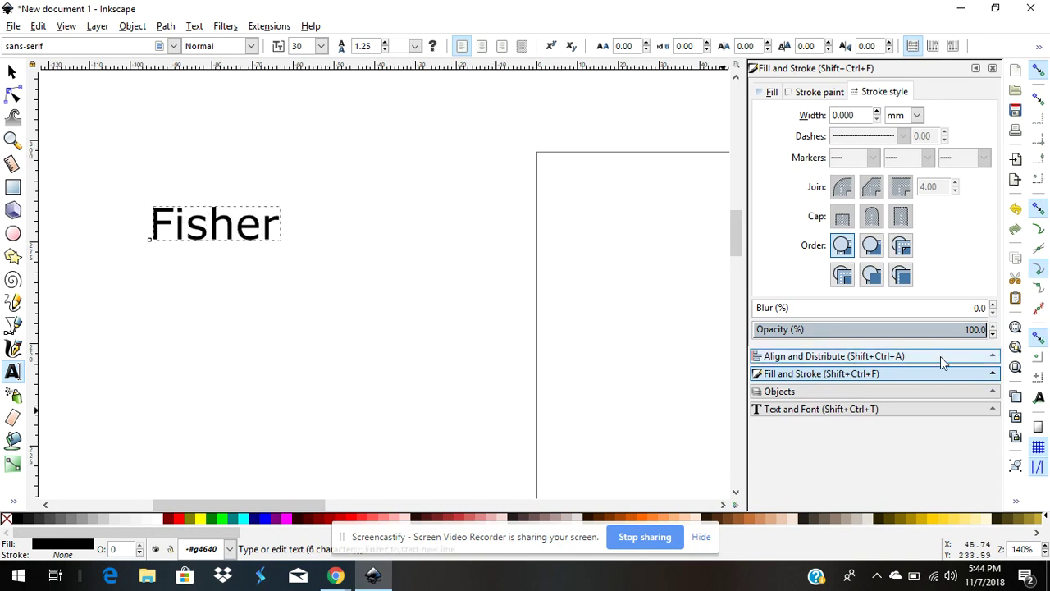
Apply the Amanda script font to the Fisher text.
left_click(793, 411)
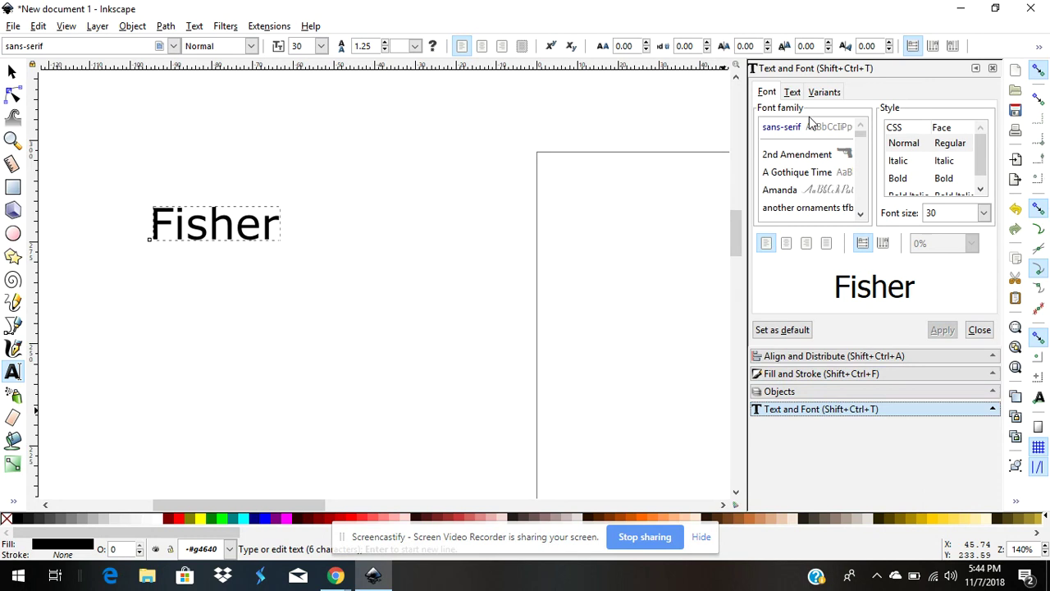
left_click(823, 188)
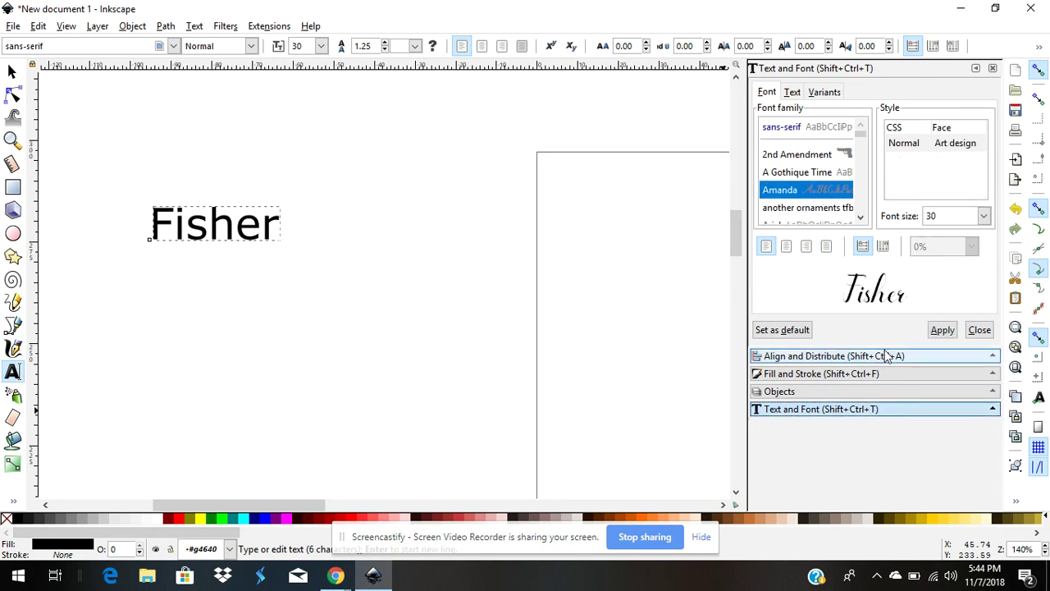
left_click(944, 332)
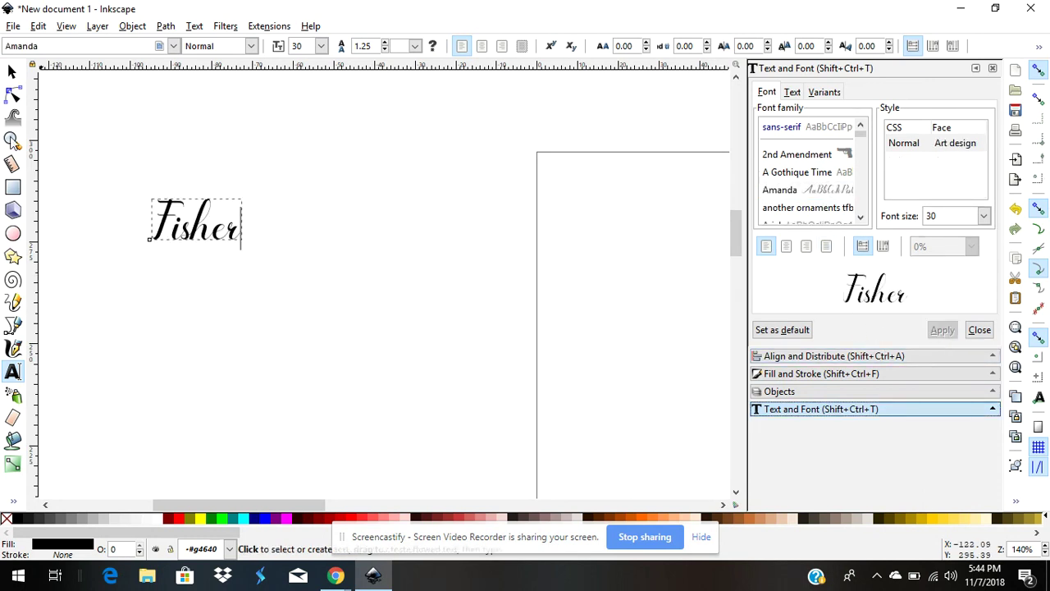
Scale the Fisher text up to about 50 mm wide and set its fill to none.
left_click(12, 71)
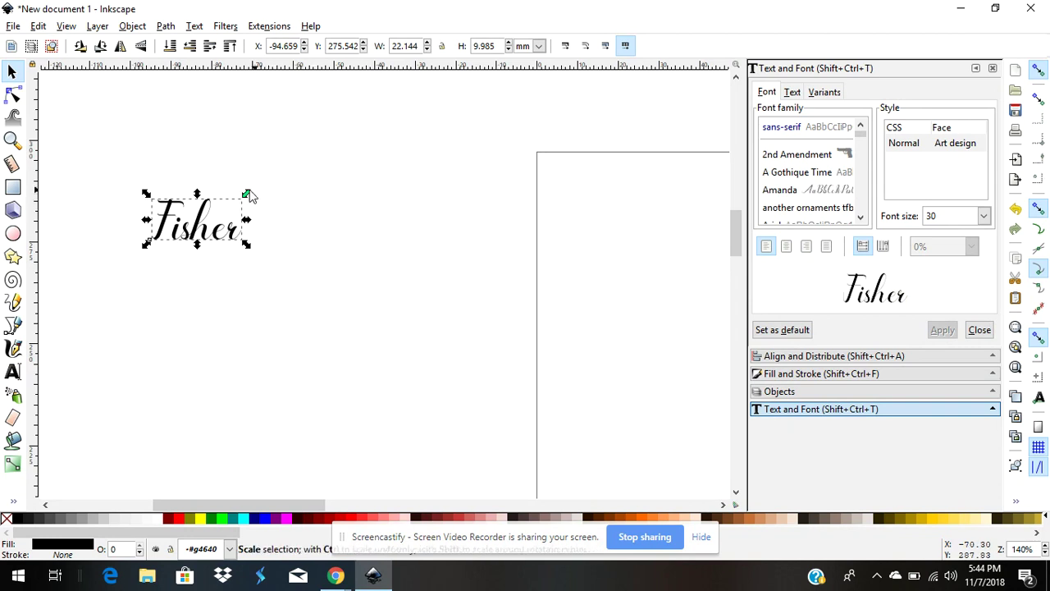
left_click_drag(248, 193, 365, 169)
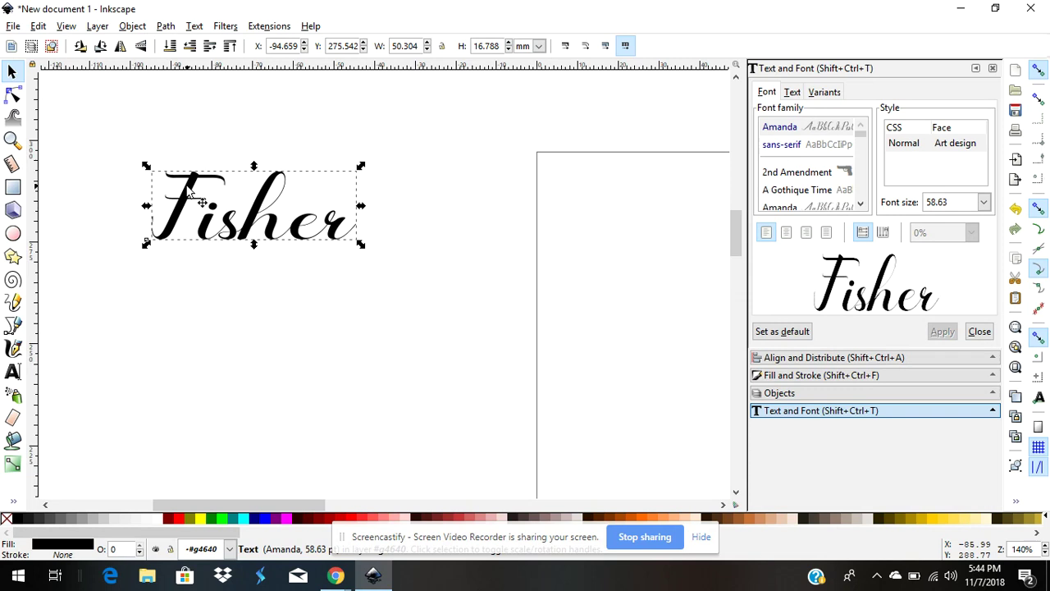
left_click(6, 519)
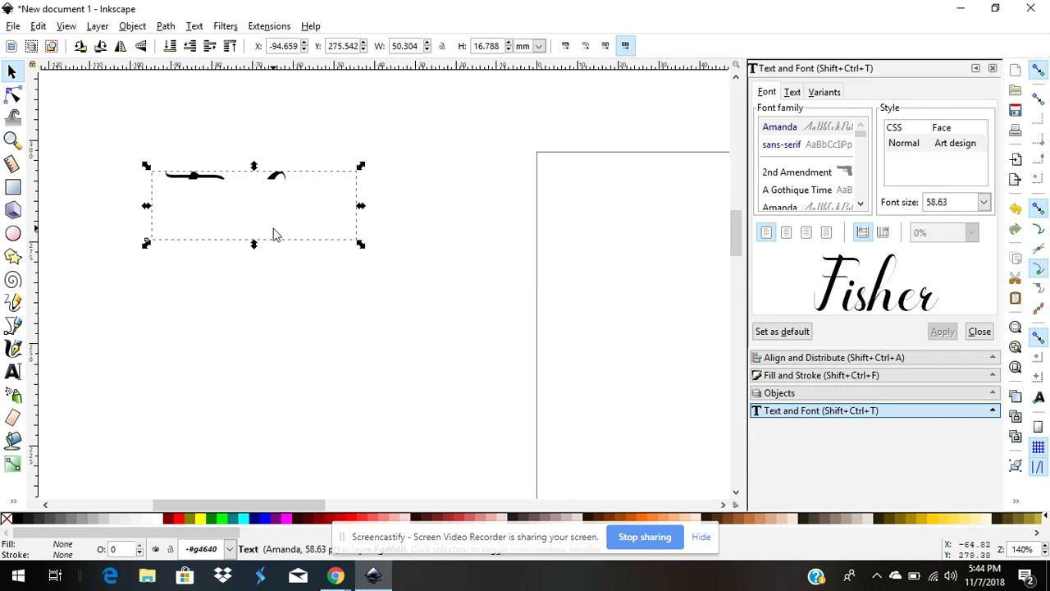
scroll(274, 238, "up", 4)
scroll(274, 243, "up", 2)
scroll(274, 197, "down", 5)
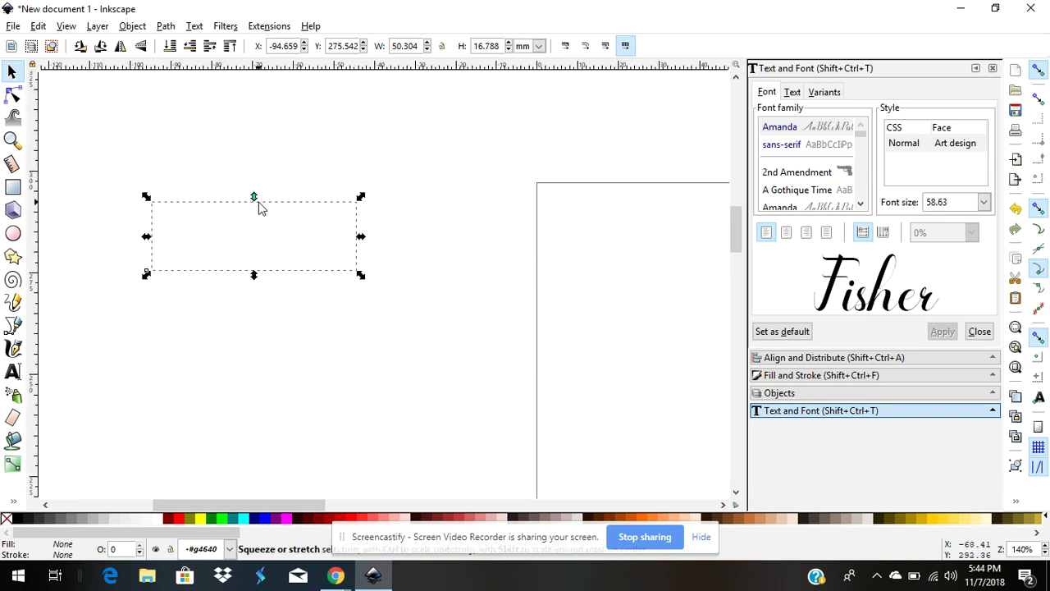
Give the Fisher text a flat black stroke paint.
left_click(820, 375)
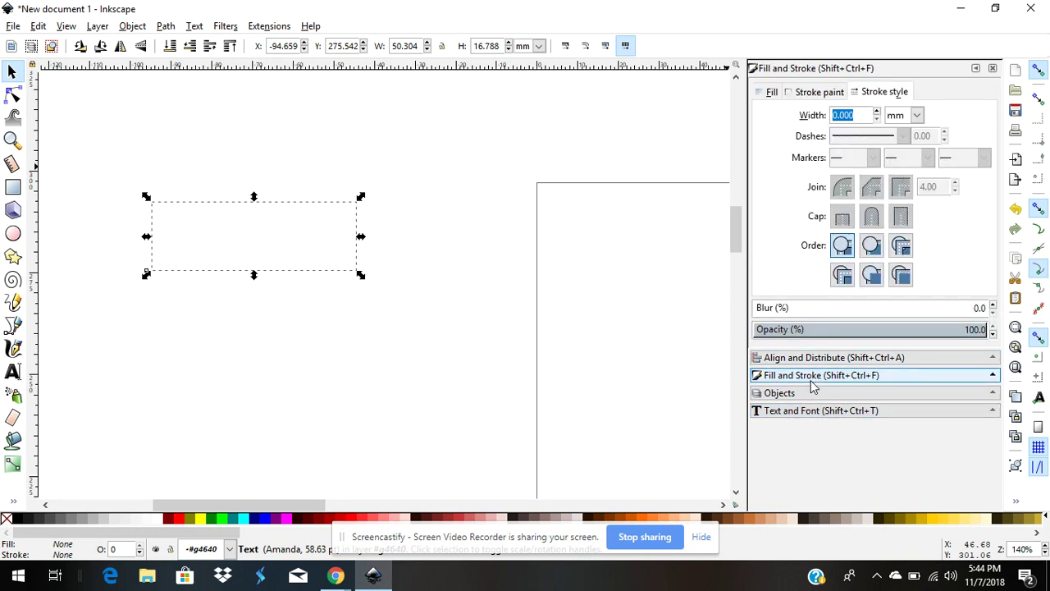
left_click(820, 92)
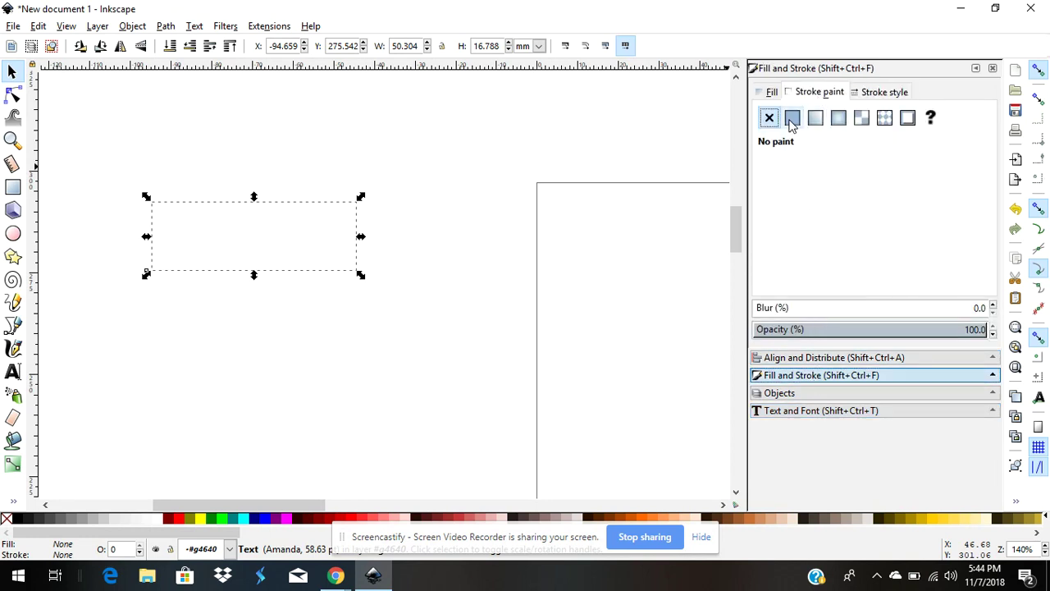
left_click(792, 117)
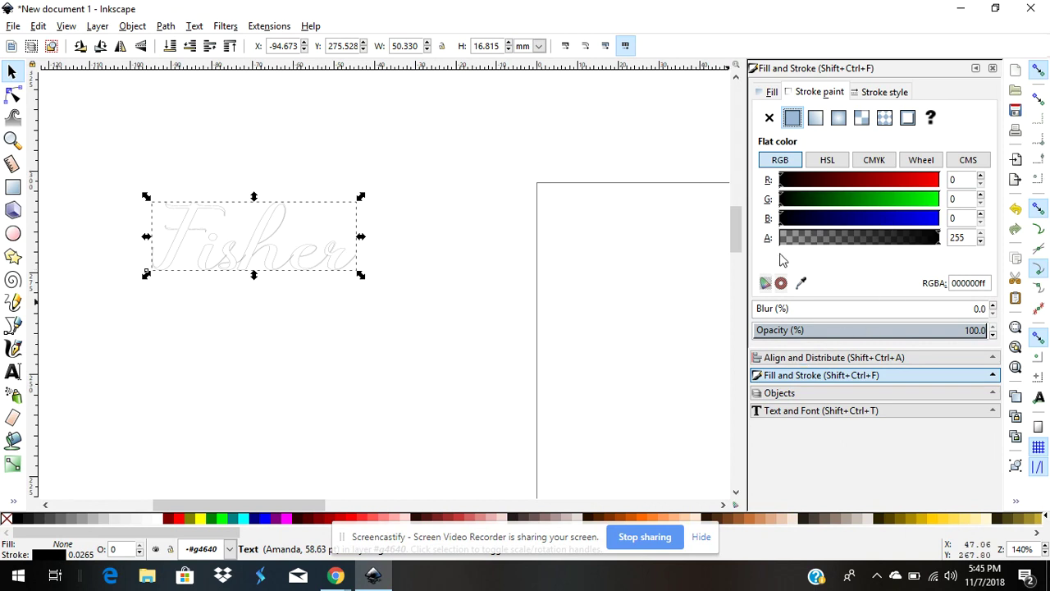
Raise the stroke width to 0.226 mm.
left_click(883, 92)
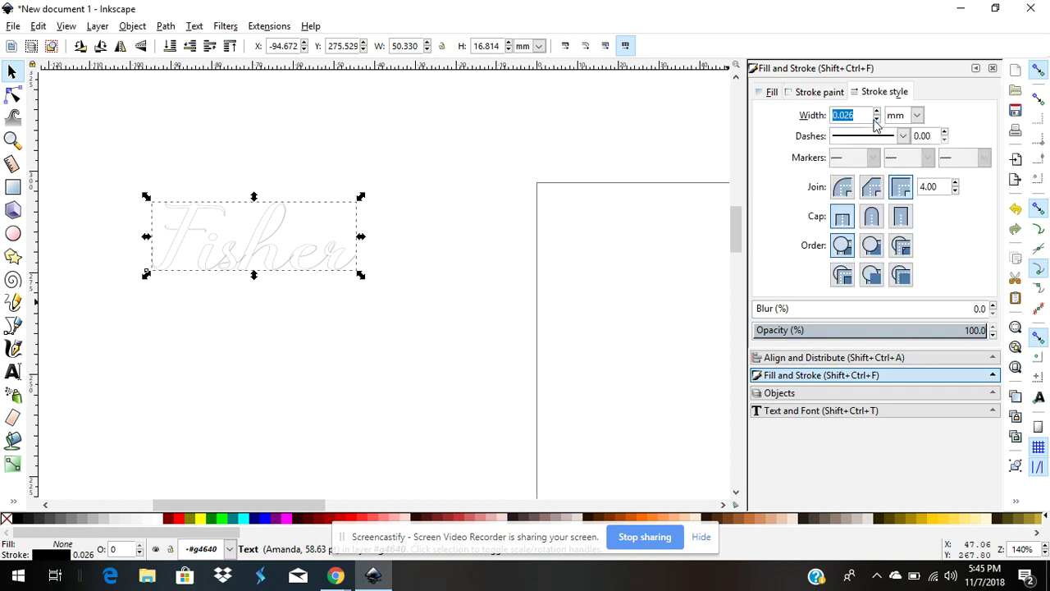
left_click(876, 113)
left_click(876, 113)
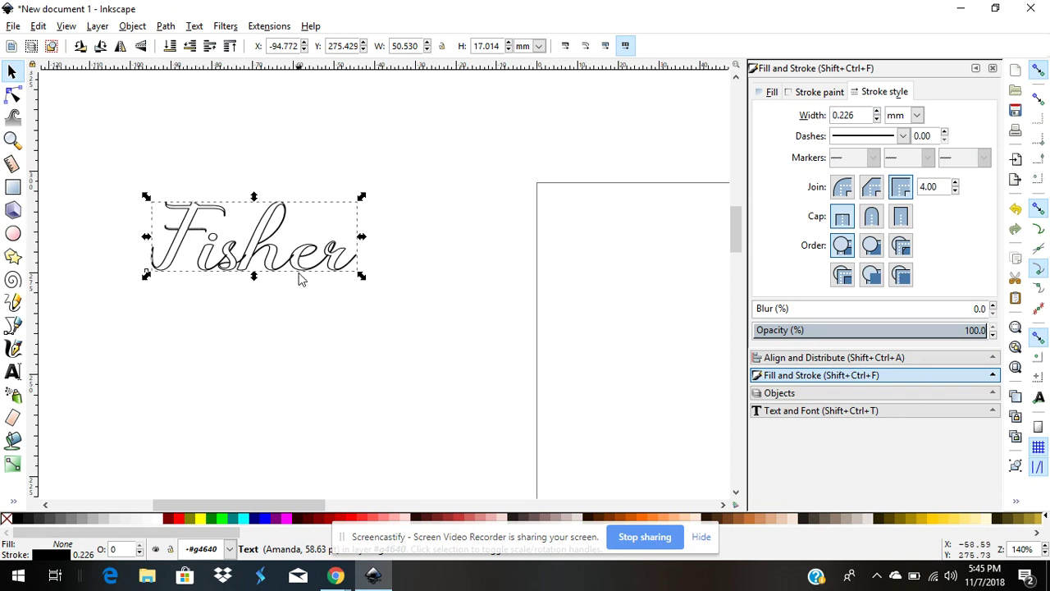
Union the outlined Fisher lettering into a single 167-node path.
scroll(295, 275, "up", 2)
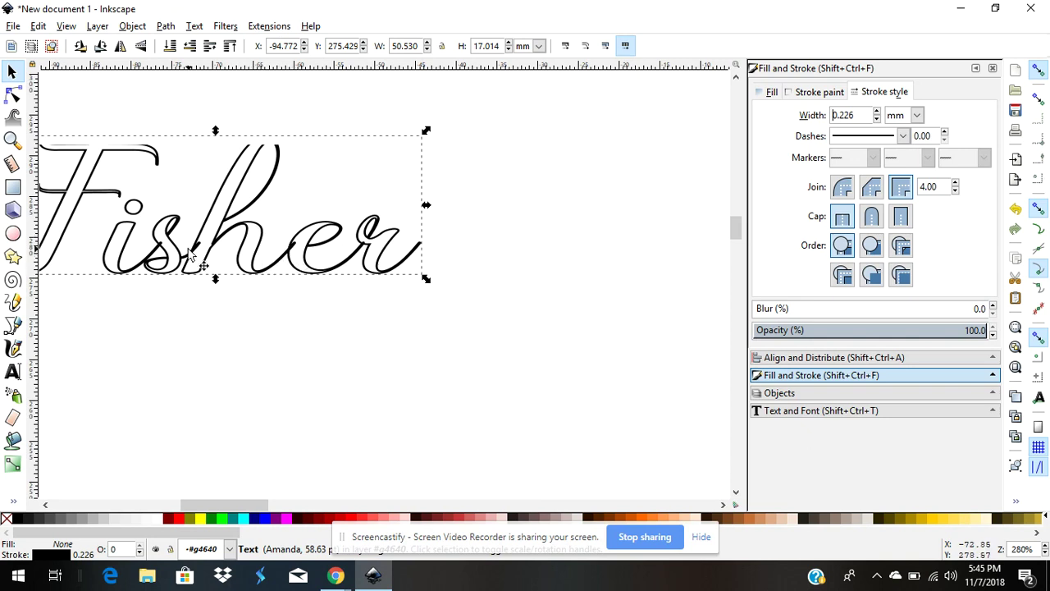
left_click(166, 25)
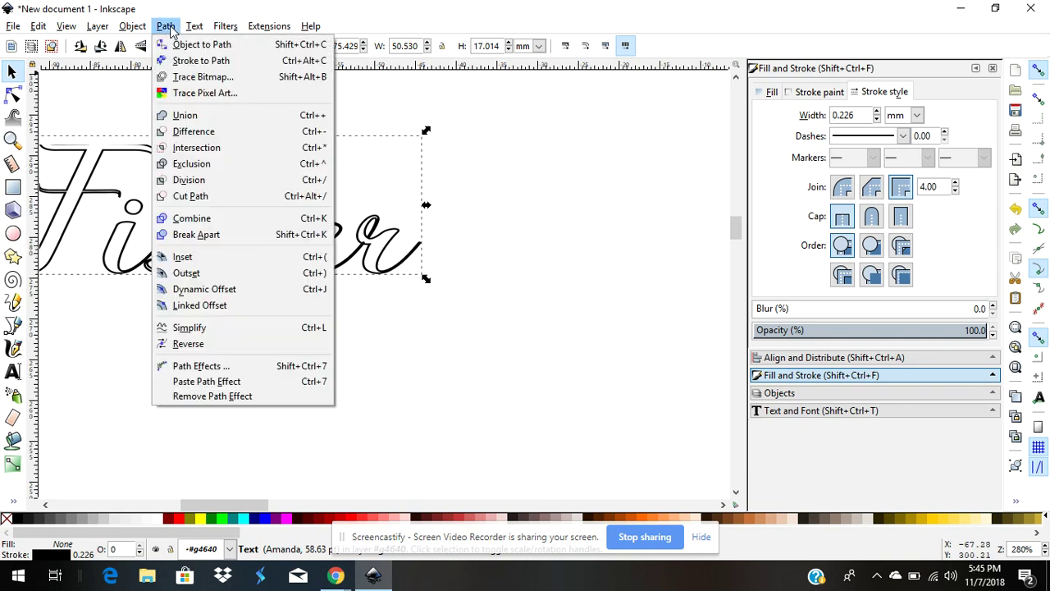
left_click(192, 115)
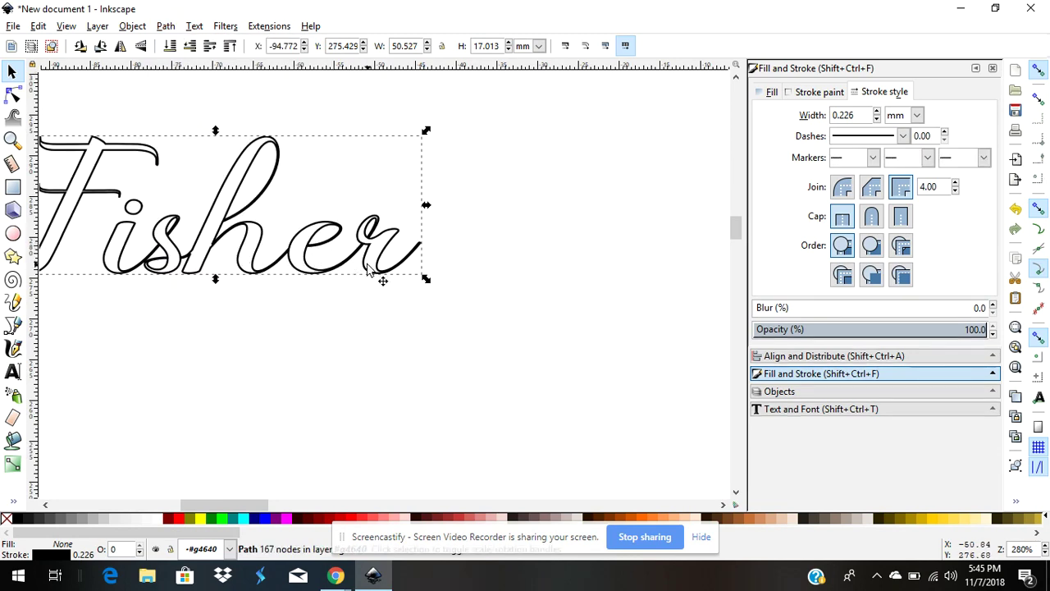
scroll(375, 274, "up", 2)
scroll(373, 265, "up", 1)
scroll(269, 230, "down", 2)
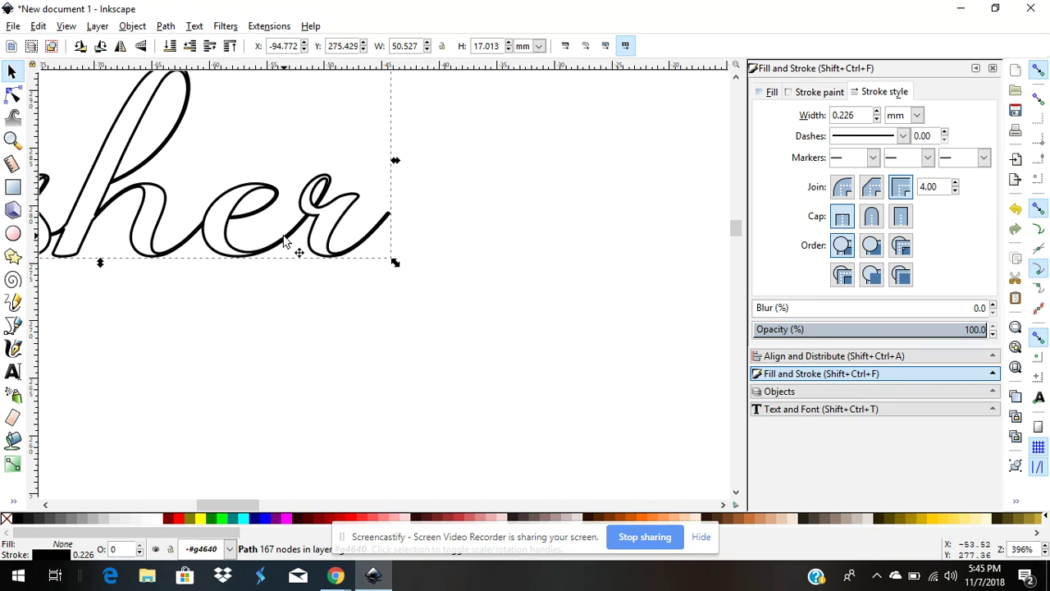
scroll(285, 240, "down", 2, "ctrl")
scroll(285, 240, "down", 1)
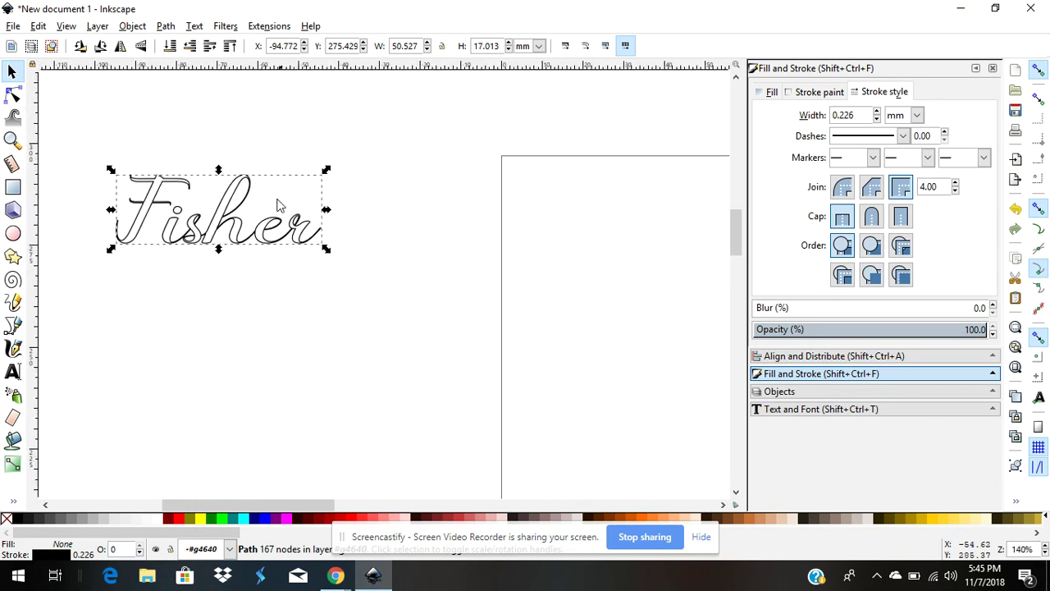
Add a Linked Offset of the Fisher path and drag it outward into a bubble outline.
left_click(165, 26)
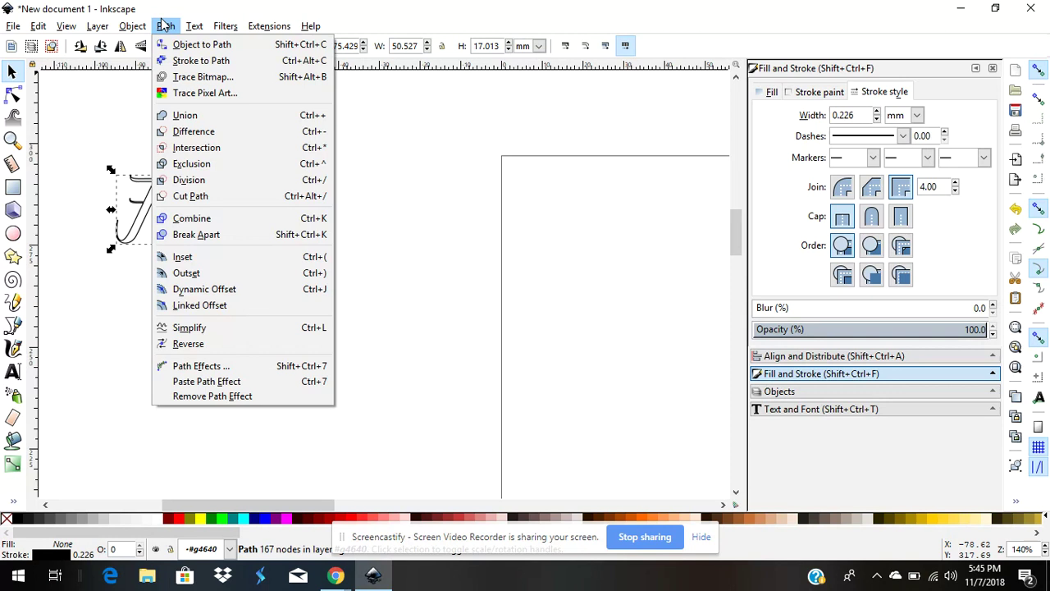
left_click(221, 305)
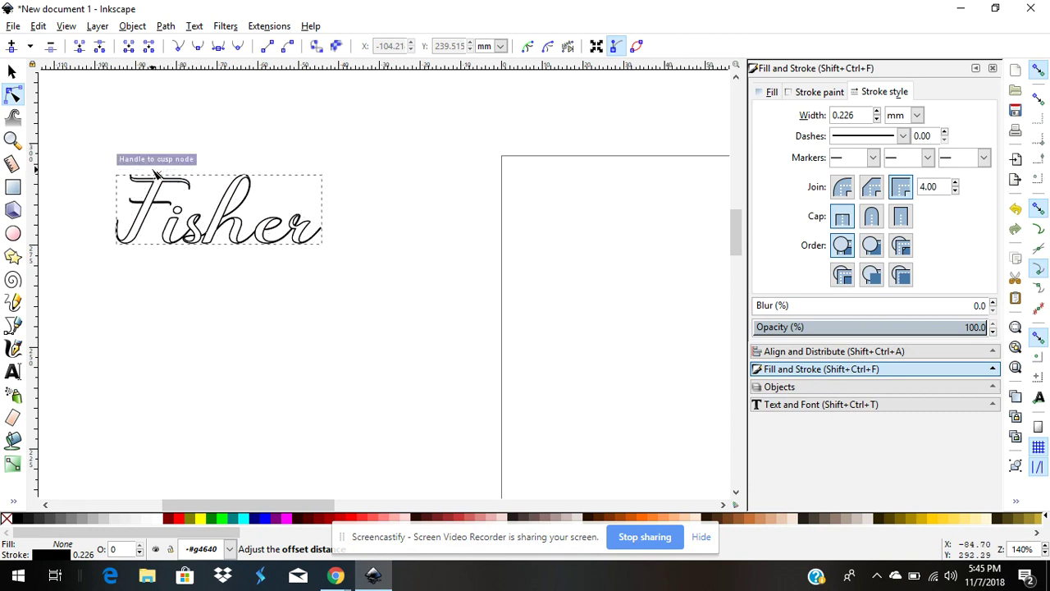
left_click_drag(155, 172, 158, 173)
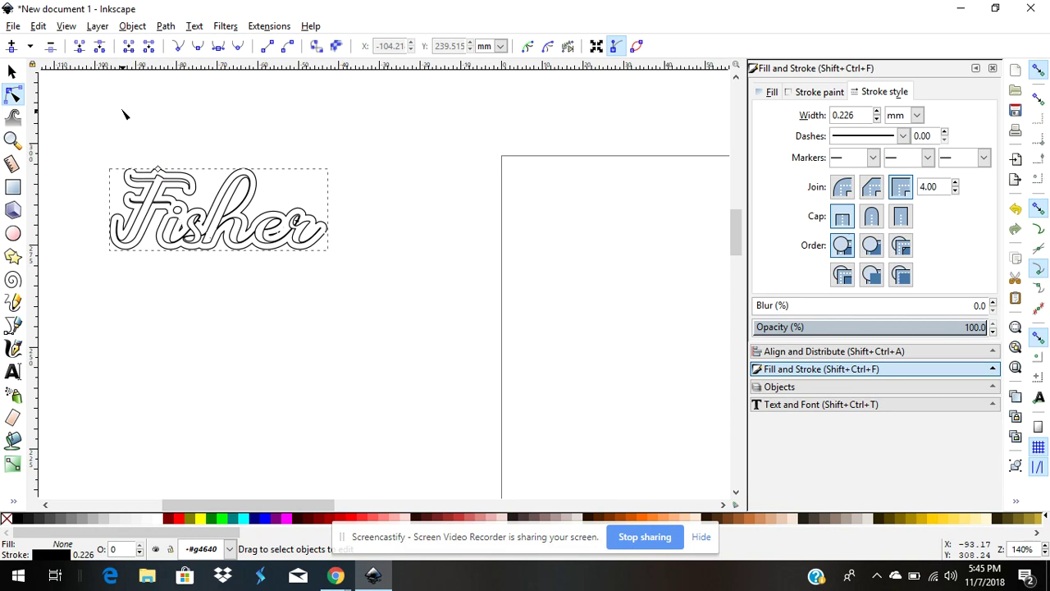
Move the Fisher path out of the offset, and give the unfilled outline a red stroke (fb0000ff).
left_click(11, 71)
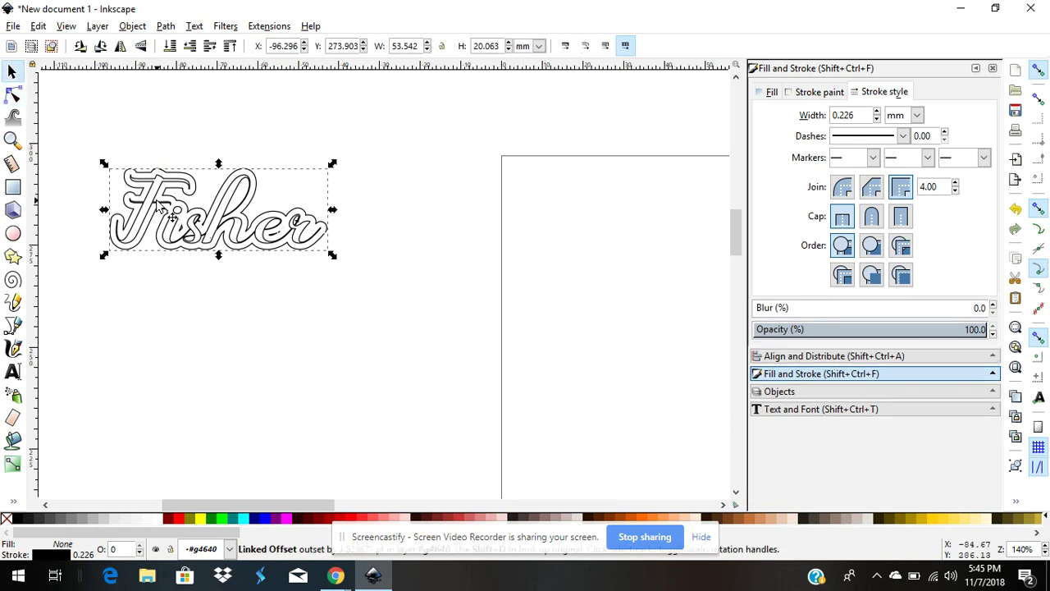
left_click_drag(162, 209, 388, 245)
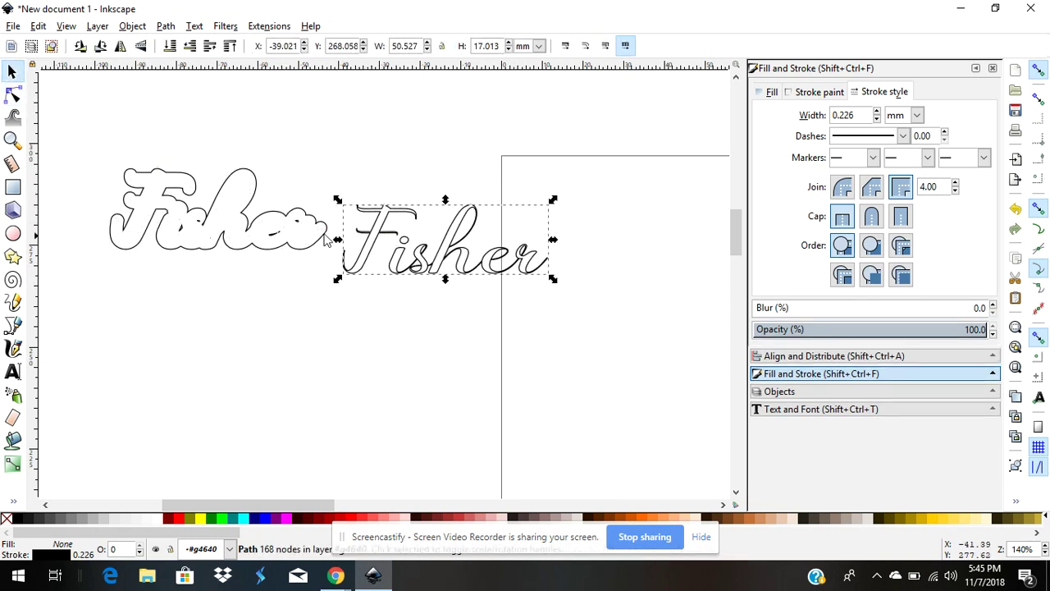
left_click(176, 201)
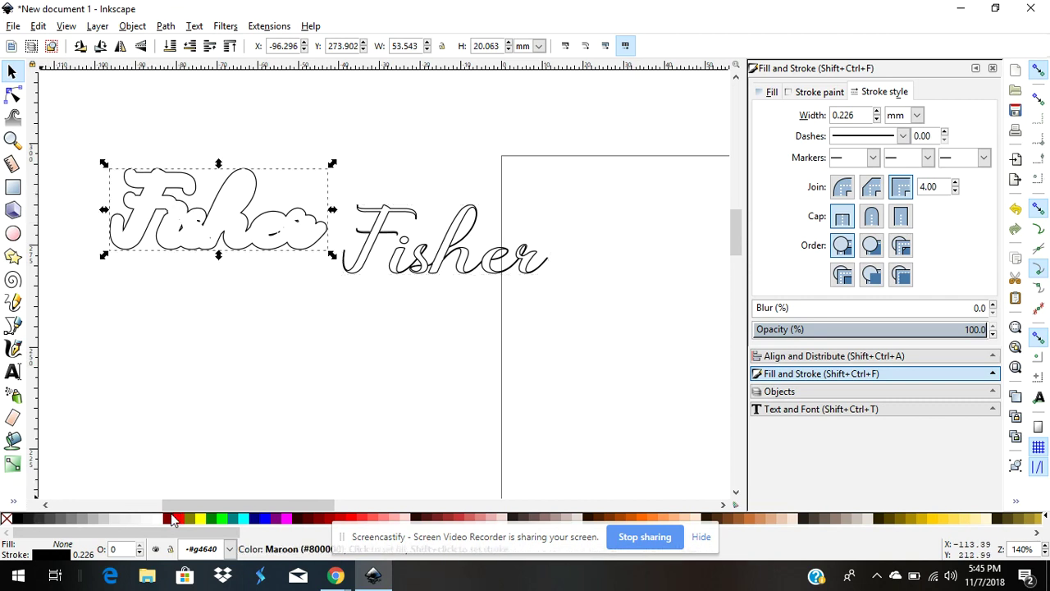
left_click(180, 518)
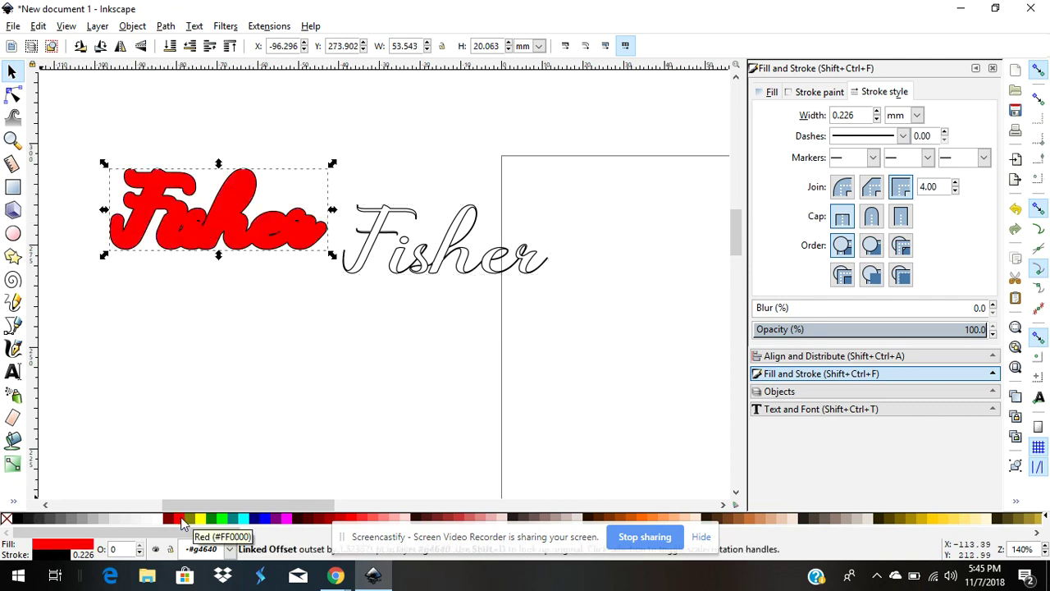
key("ctrl+z")
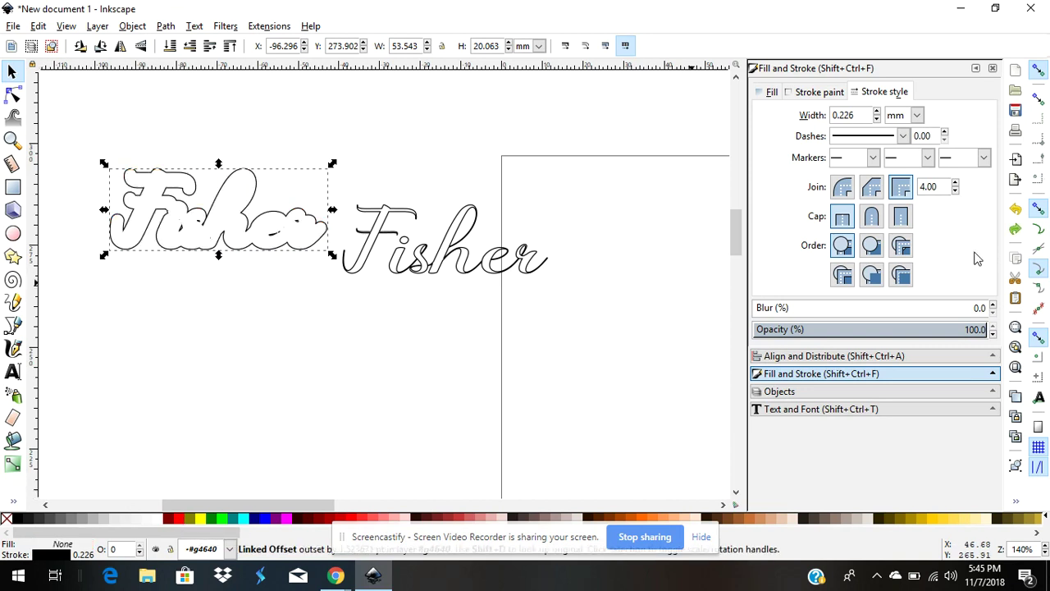
left_click(821, 92)
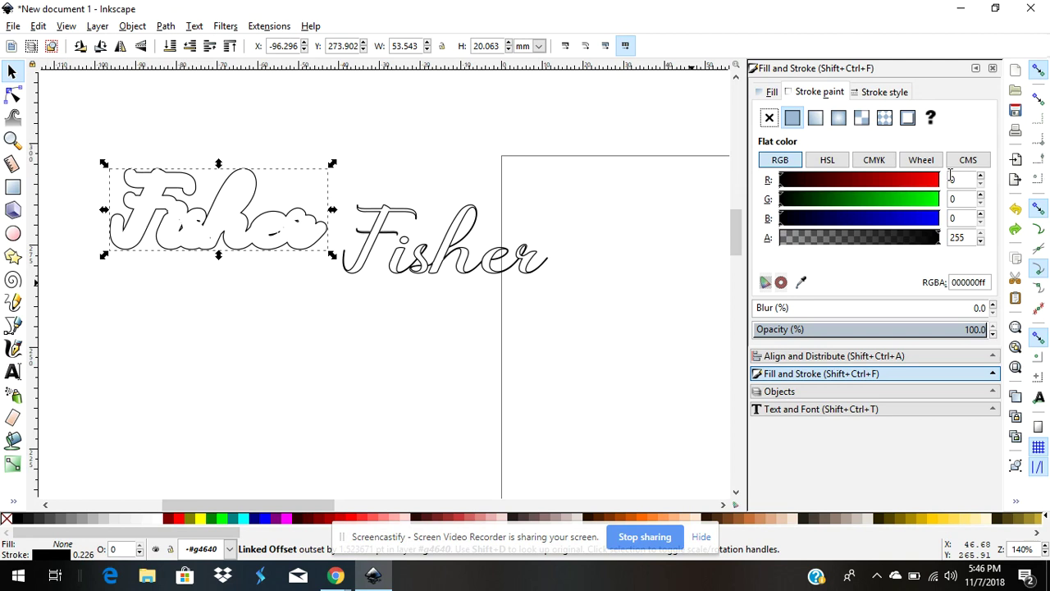
left_click(936, 181)
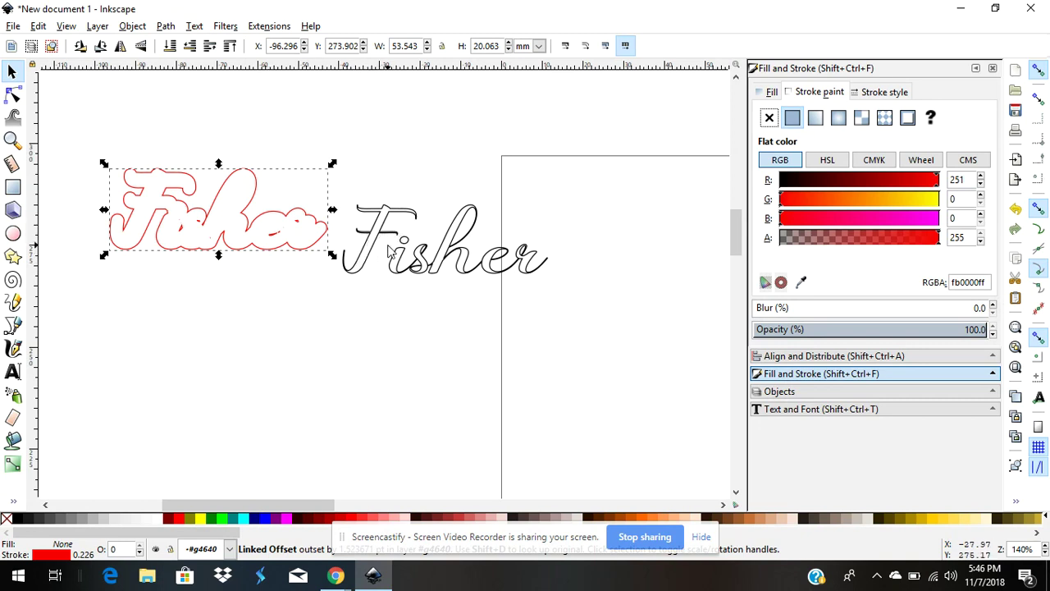
Fill the Fisher path black and set its stroke to blue (0000fbff).
left_click(378, 234)
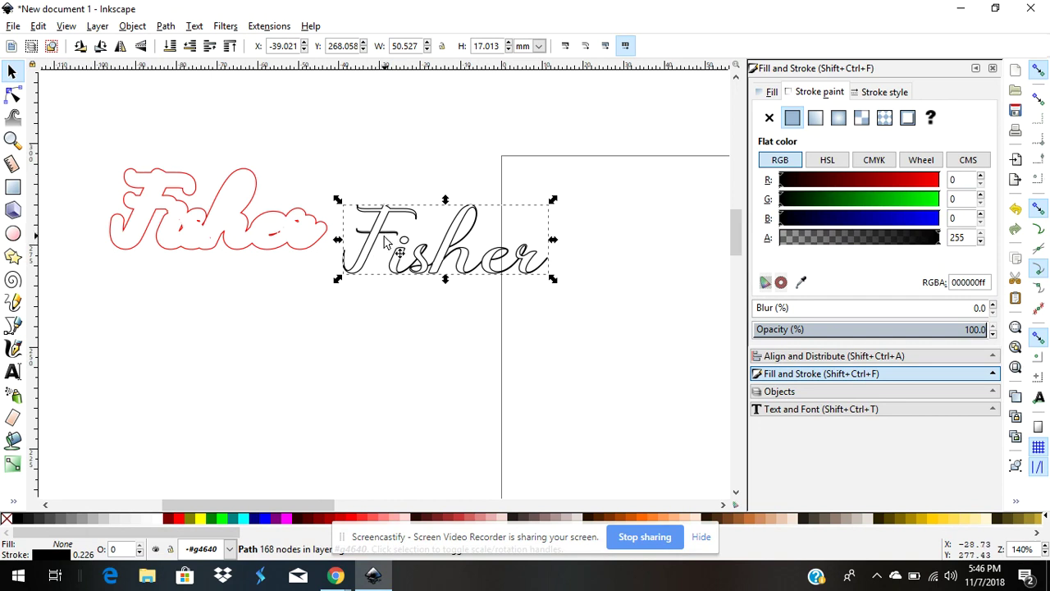
left_click(22, 520)
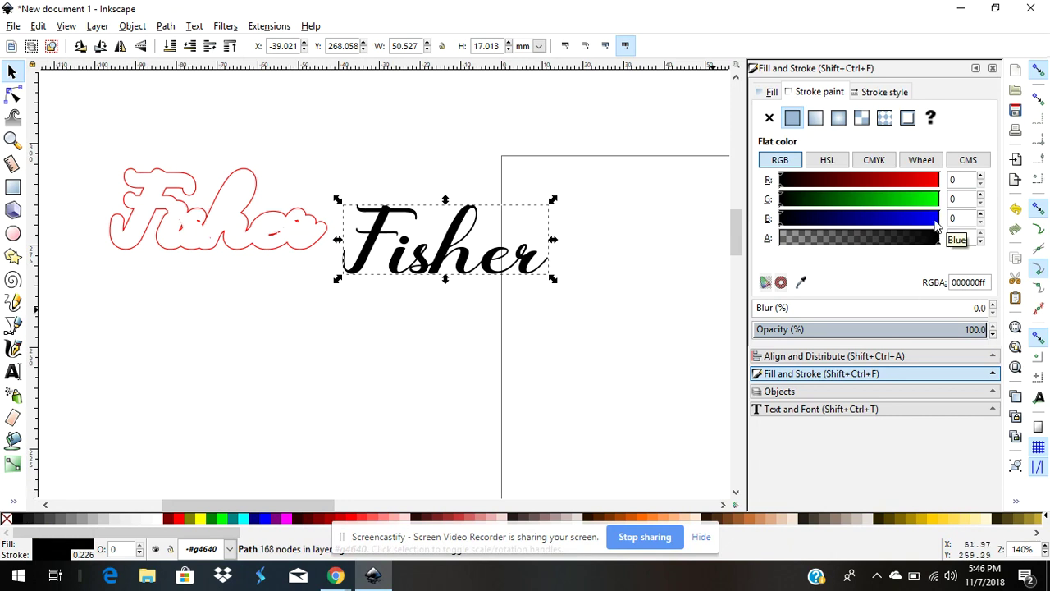
left_click(815, 92)
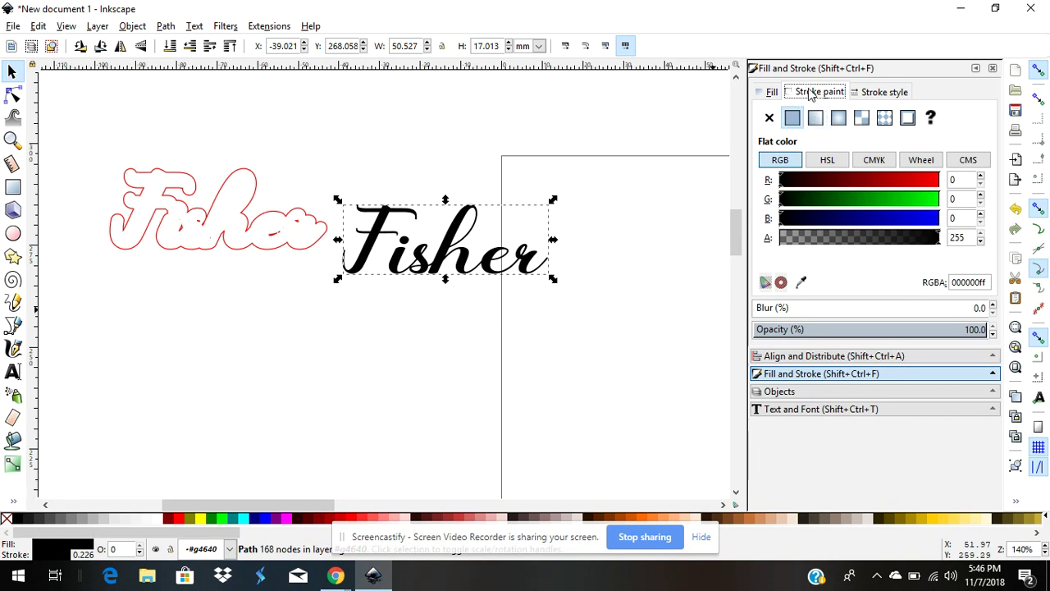
left_click_drag(930, 218, 938, 220)
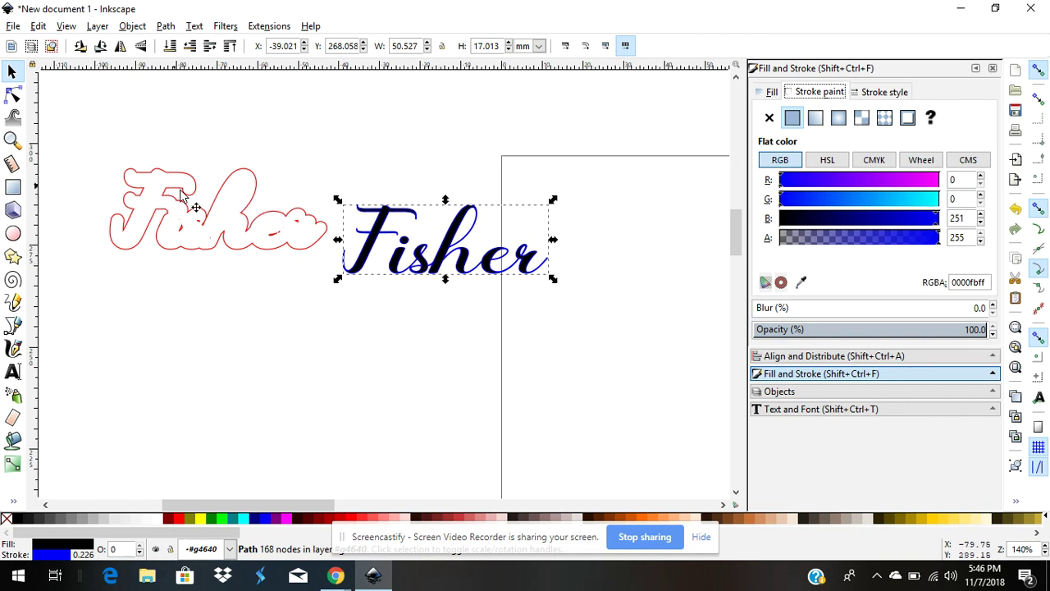
Center Fisher inside the red outline on both vertical and horizontal axes, then minimise Inkscape.
left_click(209, 224, "shift")
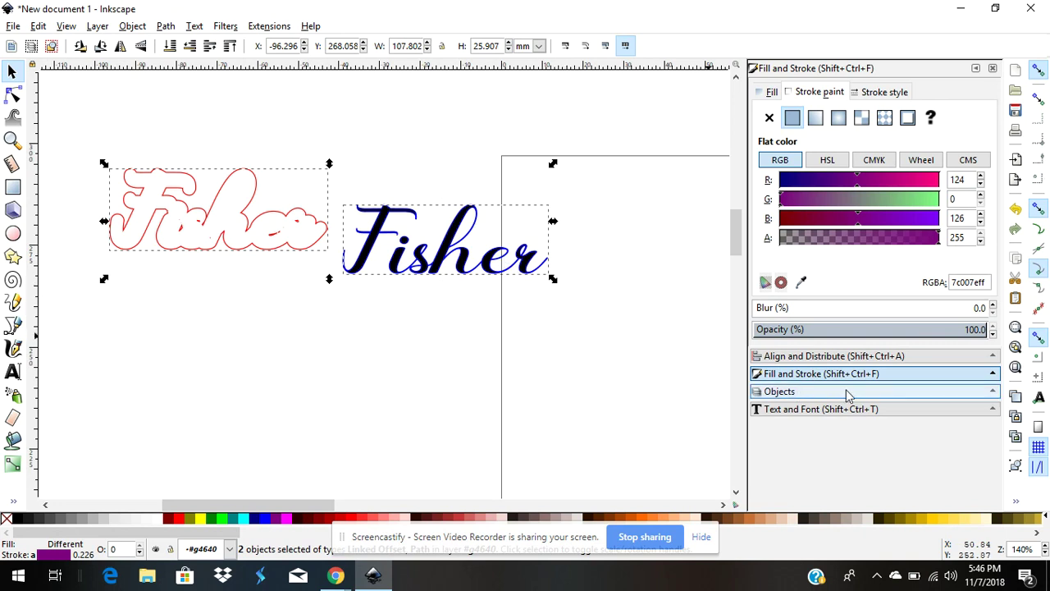
left_click(810, 356)
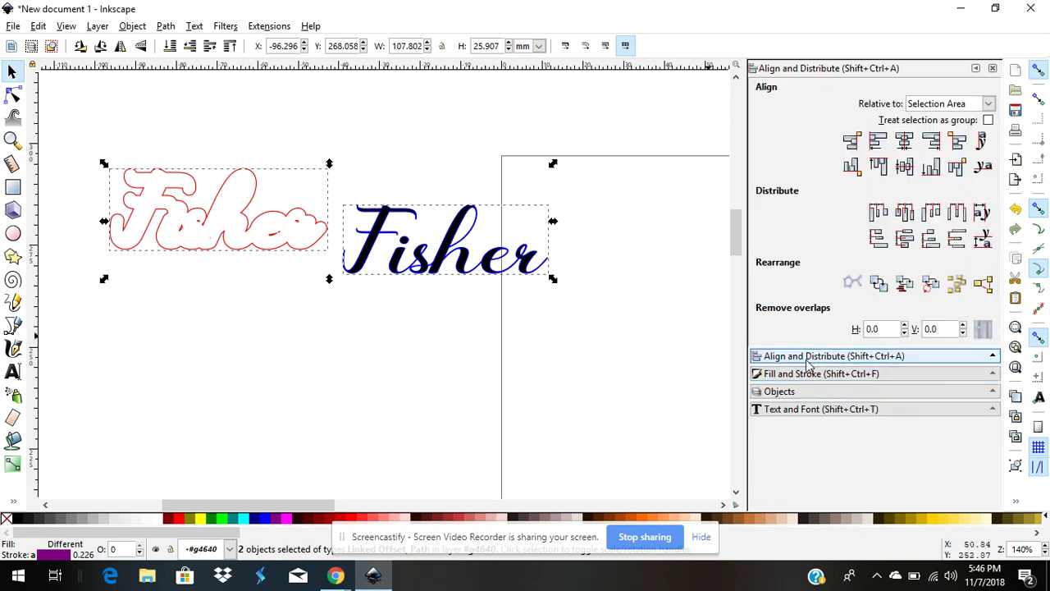
left_click(904, 140)
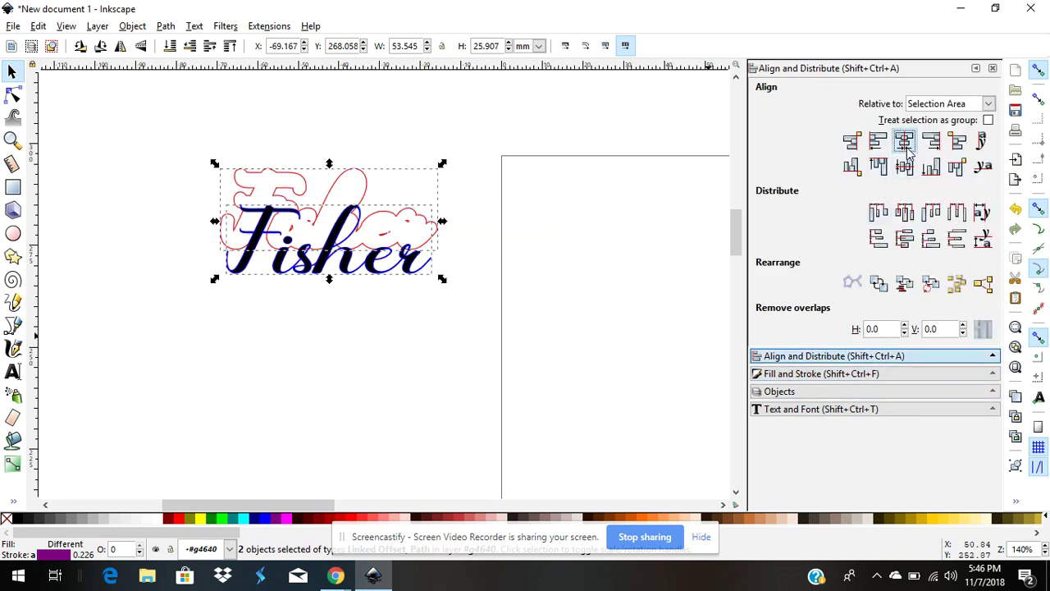
left_click(904, 168)
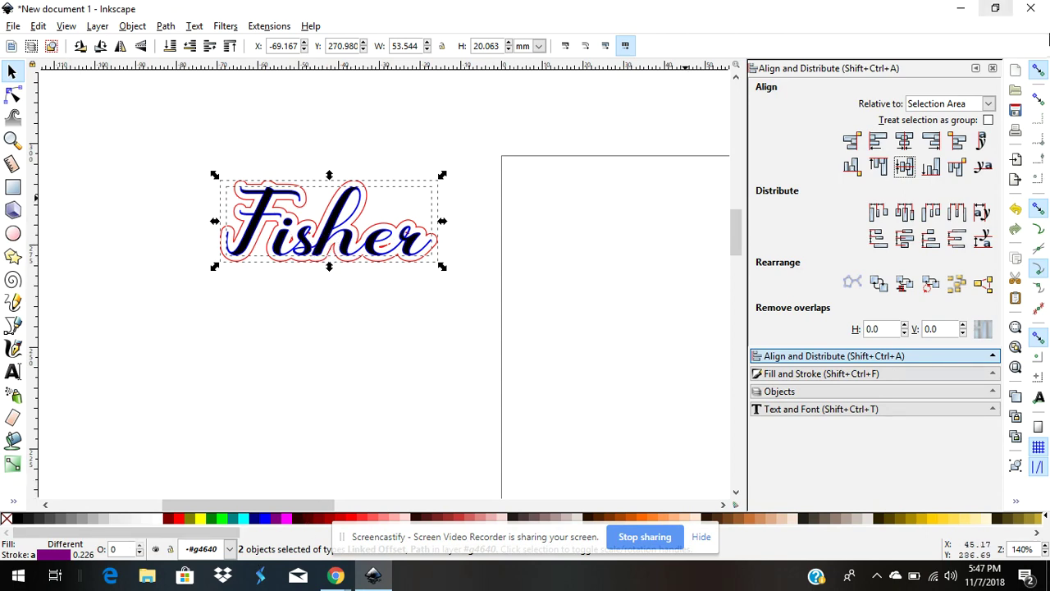
left_click(962, 10)
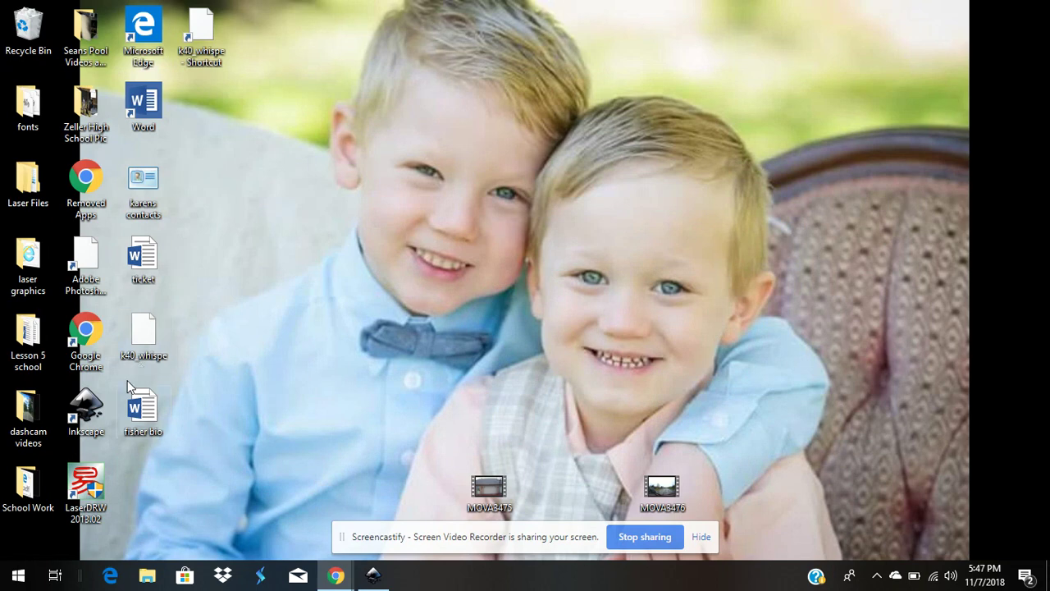
Dismiss the module-not-found and PYTHON27.DLL errors, then launch and maximise K40 Whisperer.
left_click(144, 338)
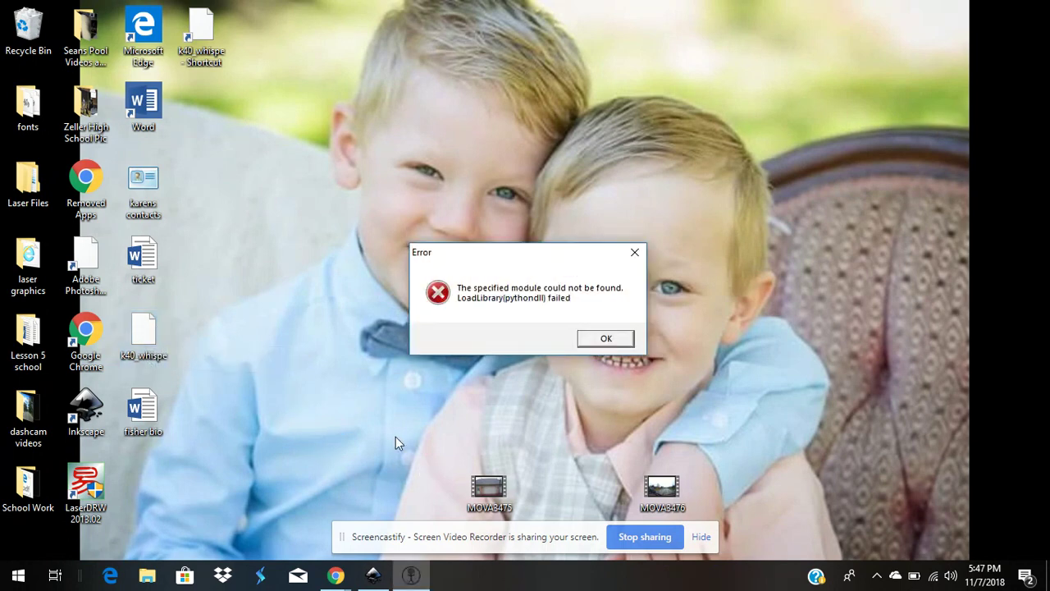
left_click(610, 343)
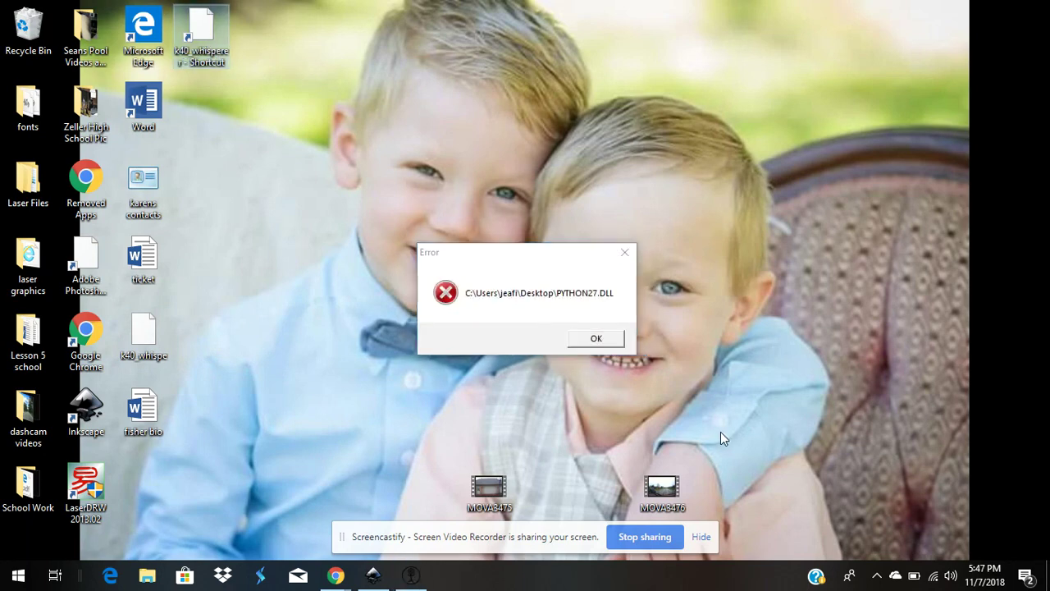
left_click(607, 340)
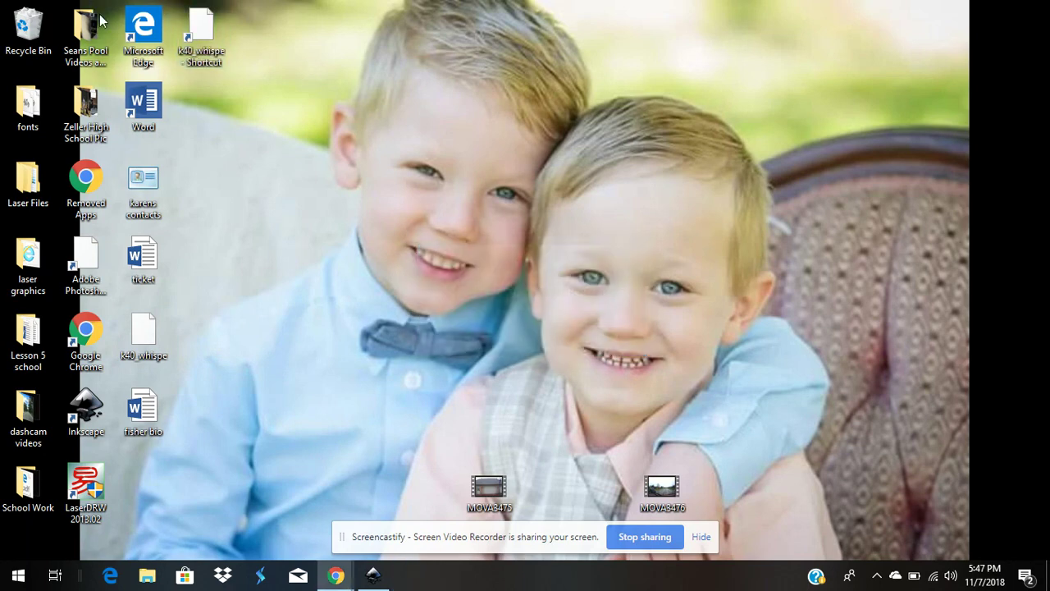
double_click(201, 41)
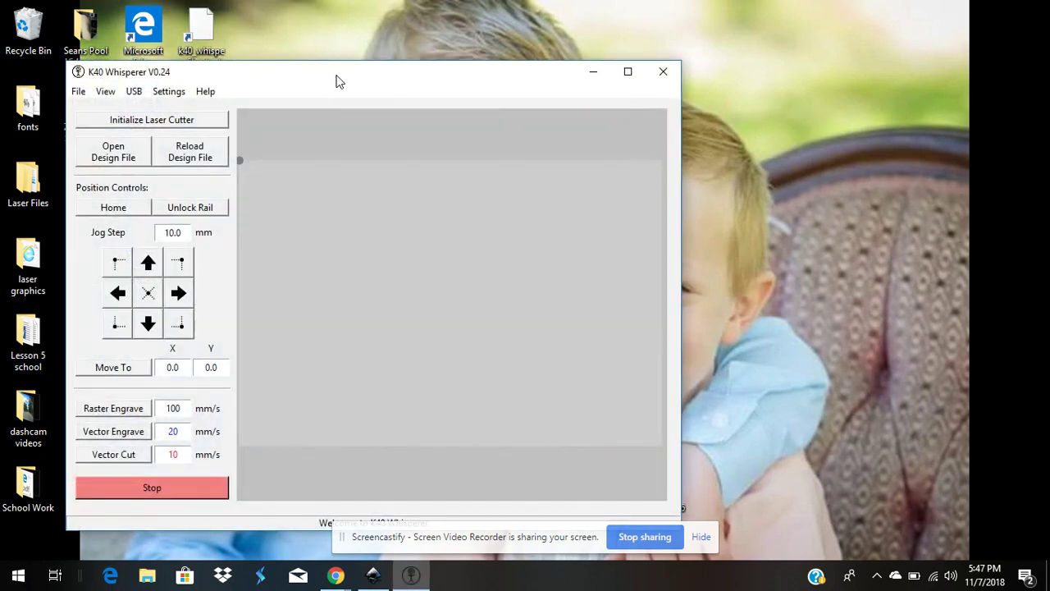
double_click(340, 80)
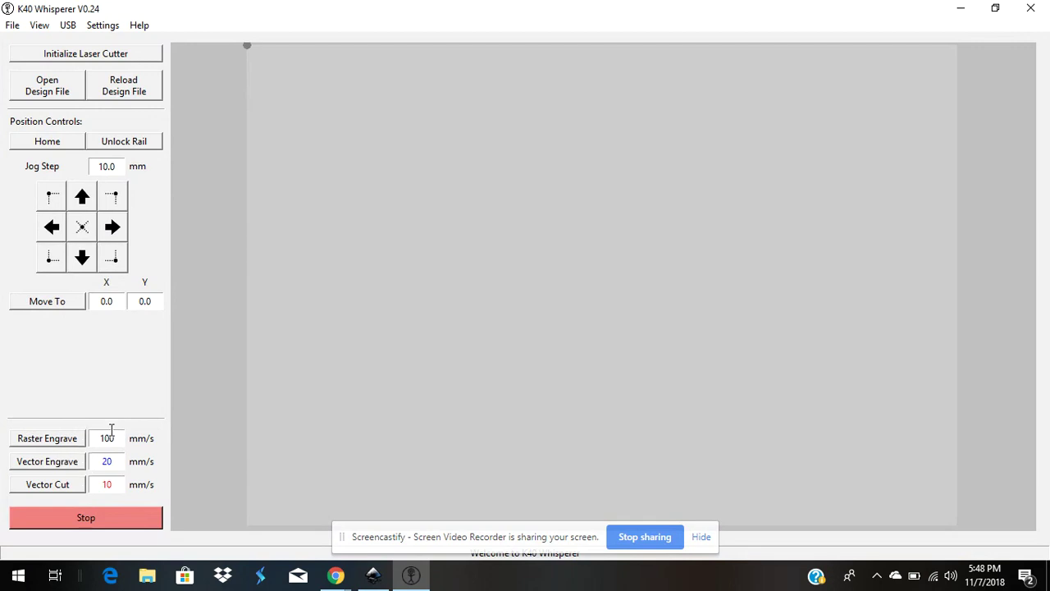
left_click_drag(111, 438, 102, 438)
left_click(113, 439)
left_click_drag(115, 461, 104, 461)
left_click_drag(115, 485, 104, 485)
left_click(374, 575)
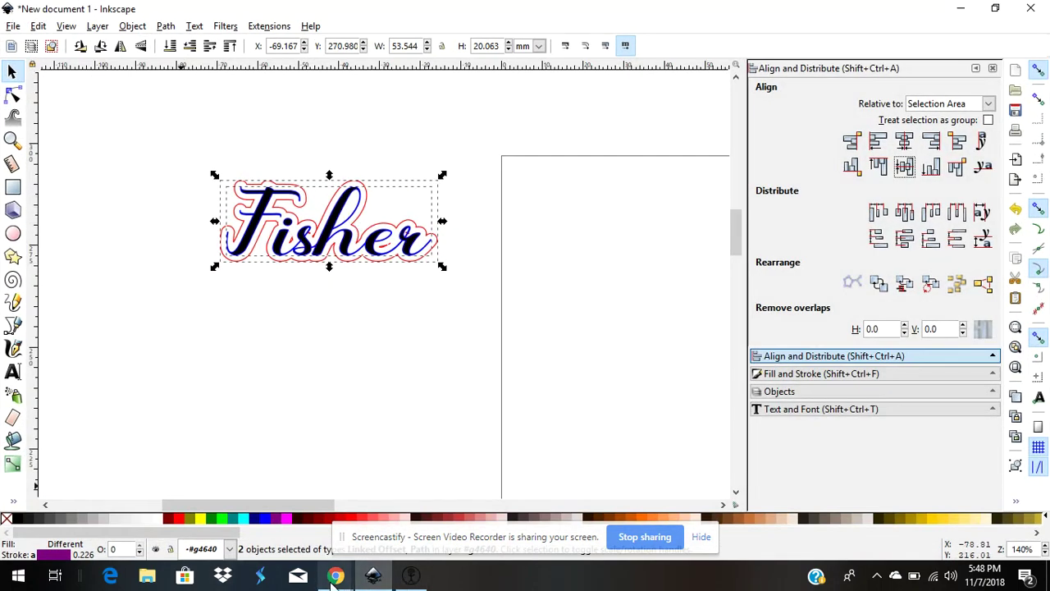
left_click(402, 583)
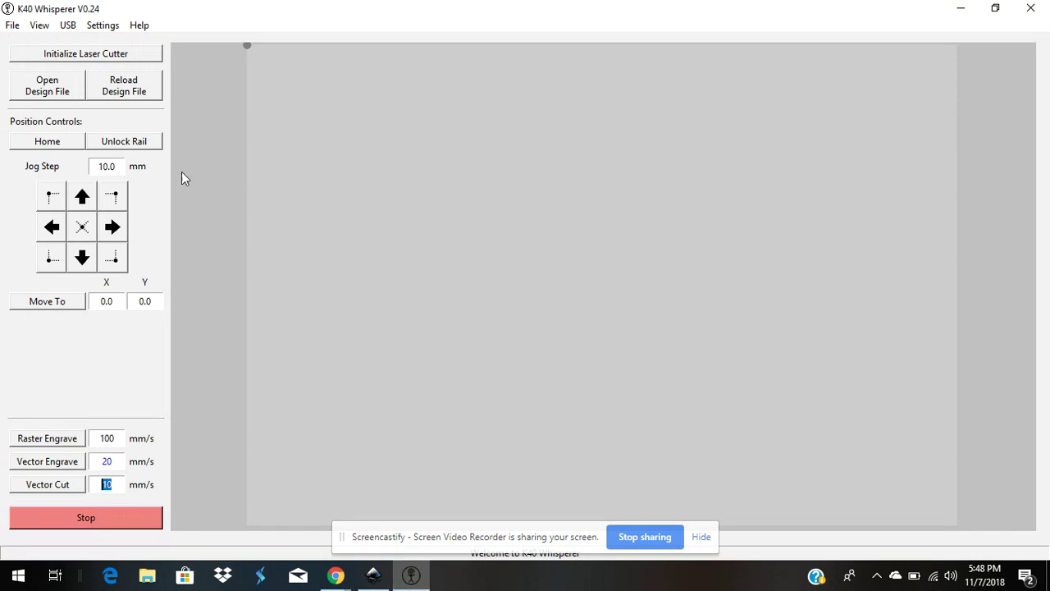